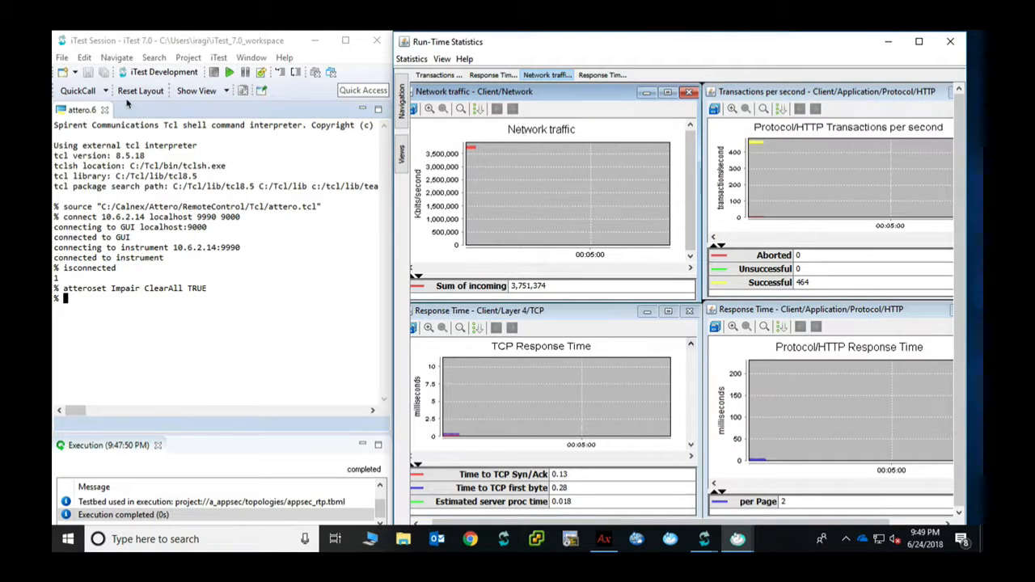
Run setDelayLoop from QuickCall with endingDelay 5, stepping fixed delay from 500 to 2500
left_click(107, 94)
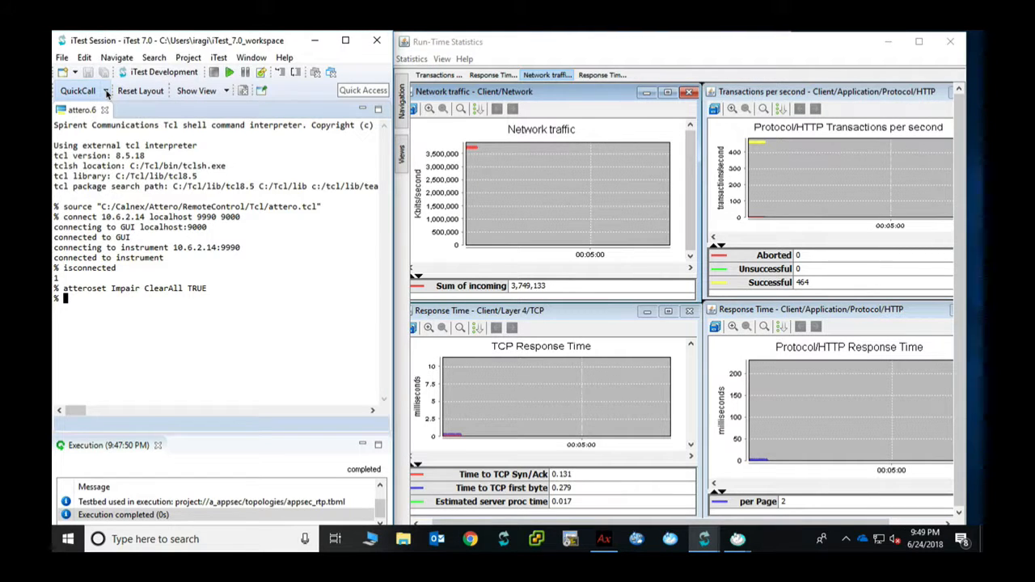
left_click(107, 94)
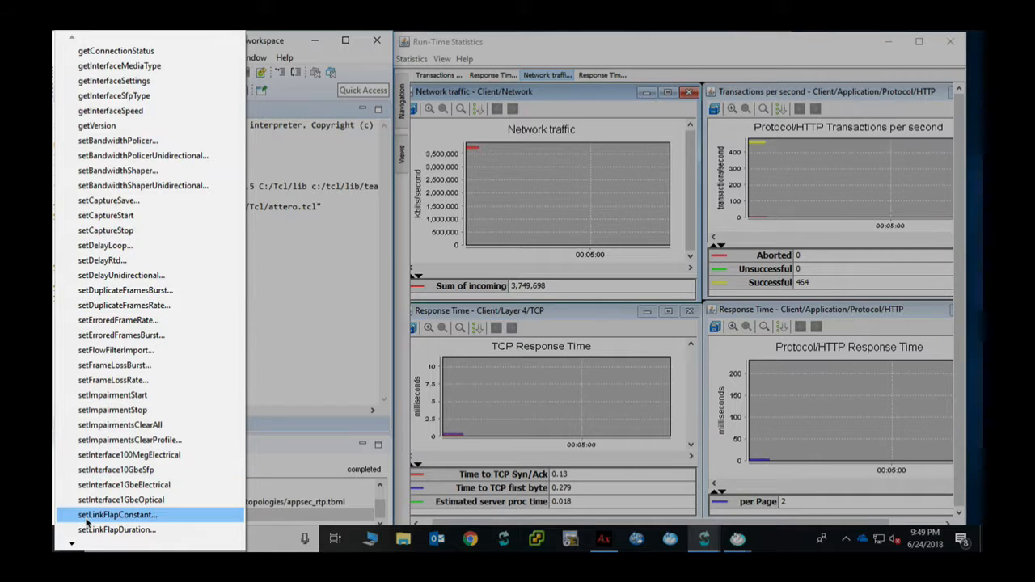
mouse_move(77, 546)
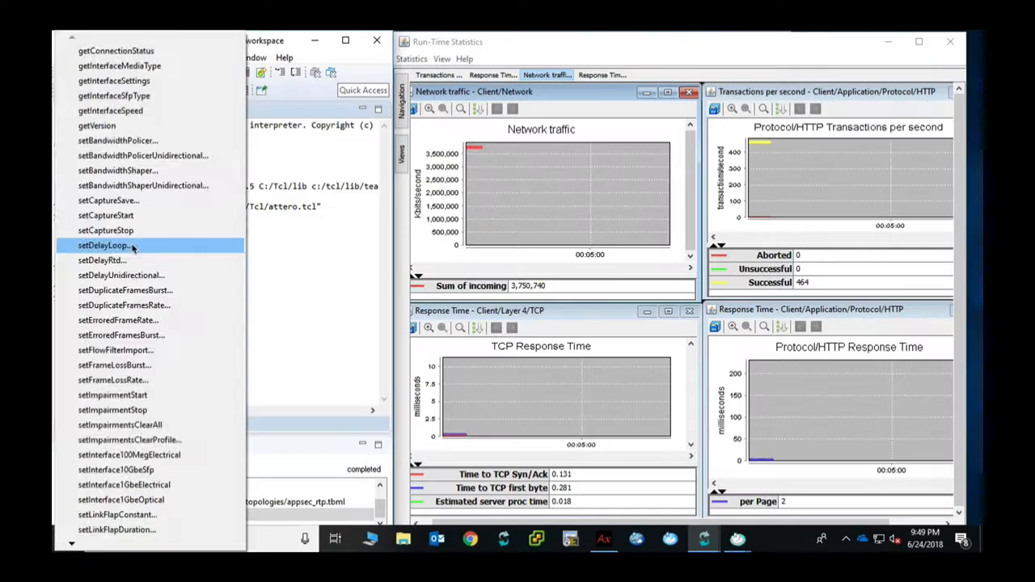
left_click(103, 245)
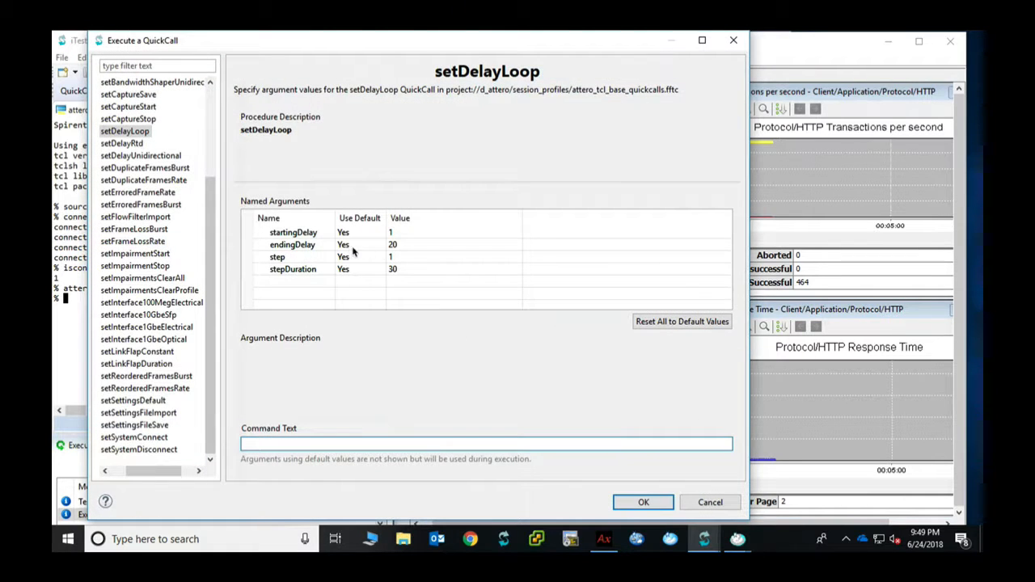
left_click(393, 246)
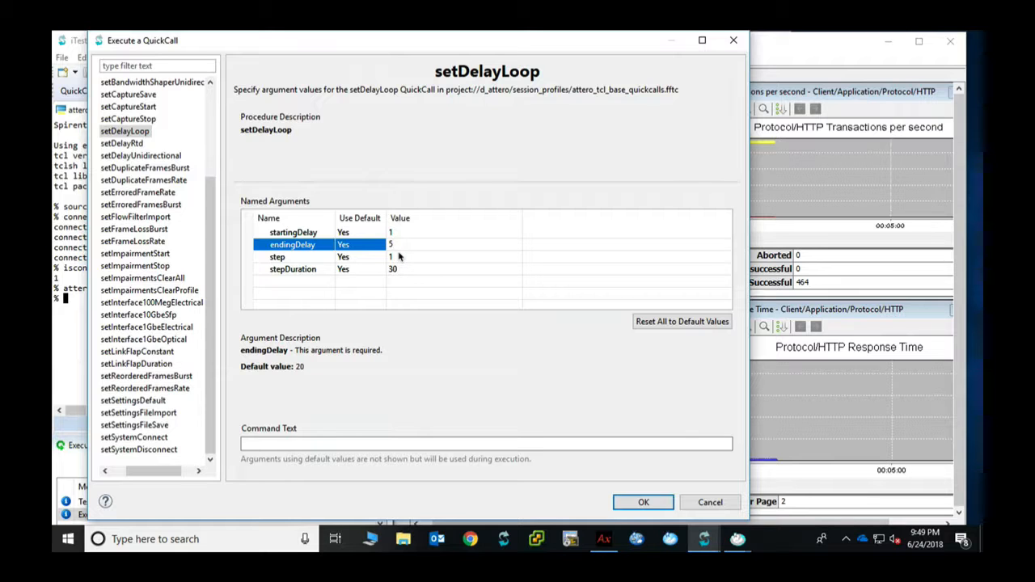
left_click(647, 503)
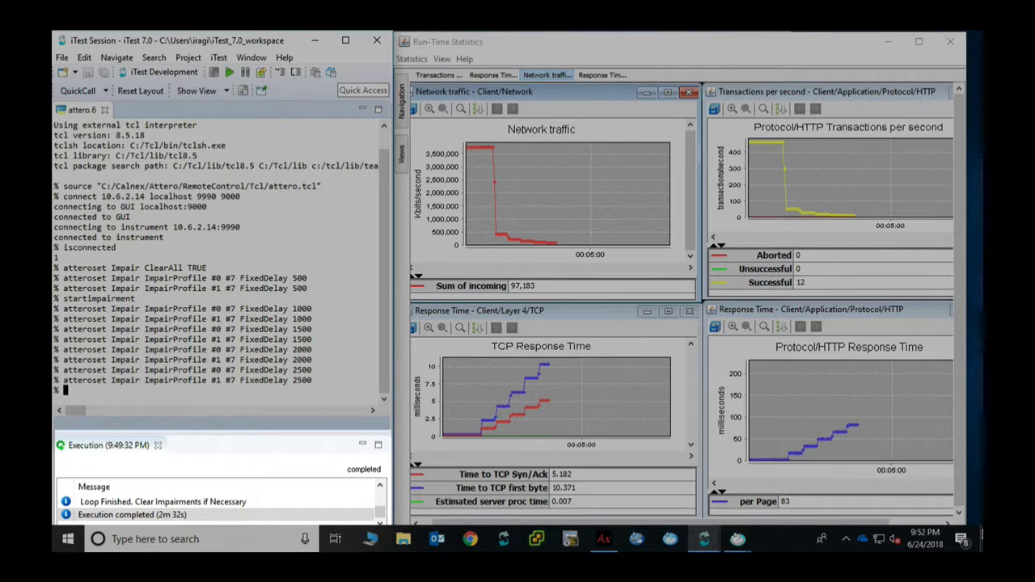
Clear all impairments, then apply a setDelayRtd FixedDelay round-trip delay of 30000
left_click(105, 91)
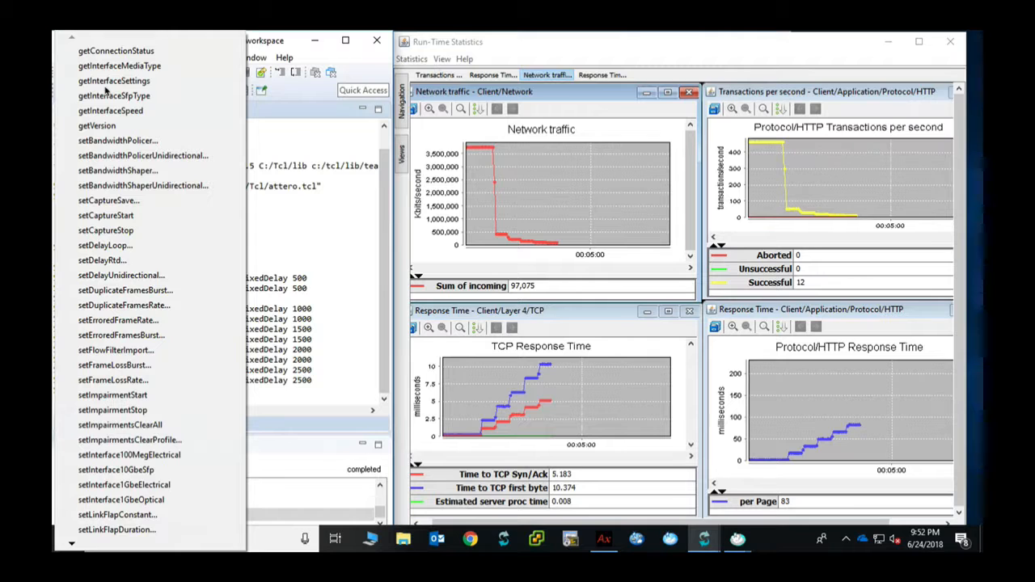
left_click(158, 424)
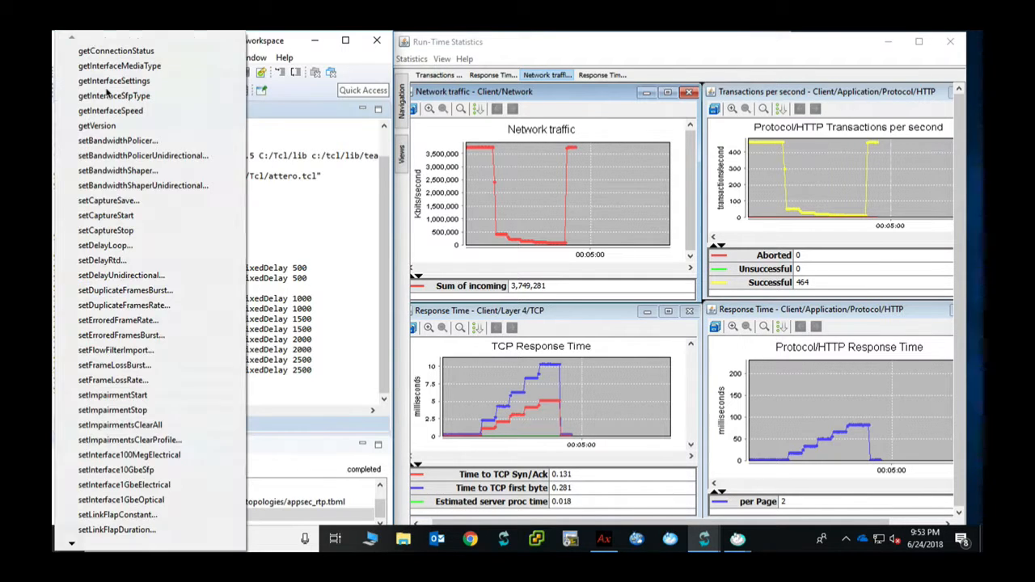
left_click(78, 90)
left_click(137, 260)
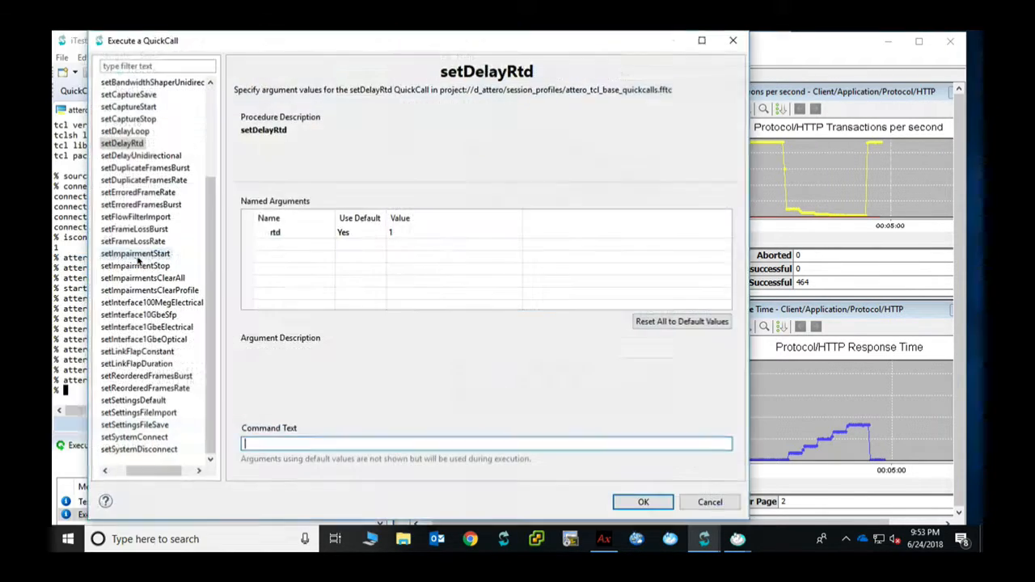
left_click(391, 233)
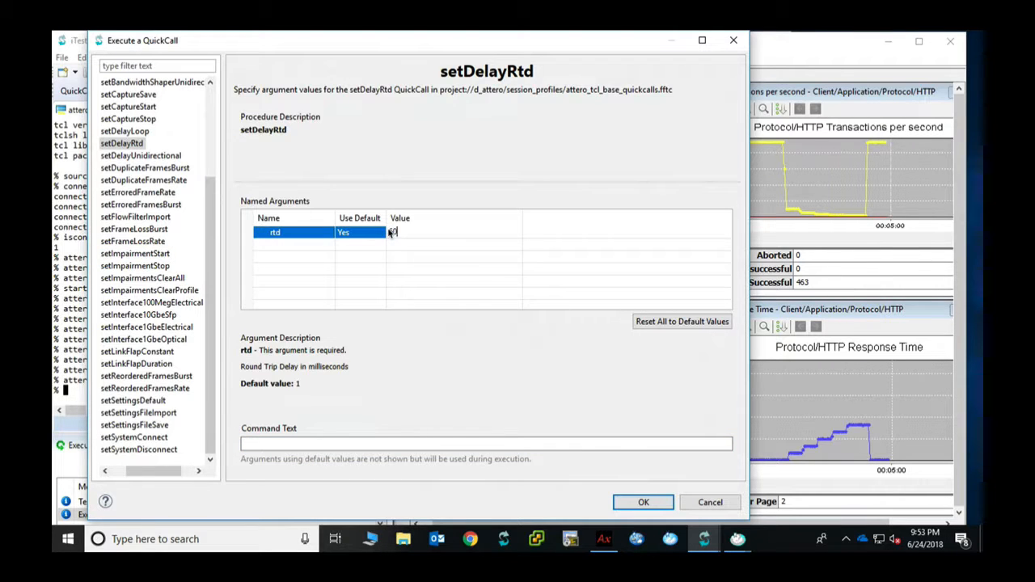
left_click(644, 501)
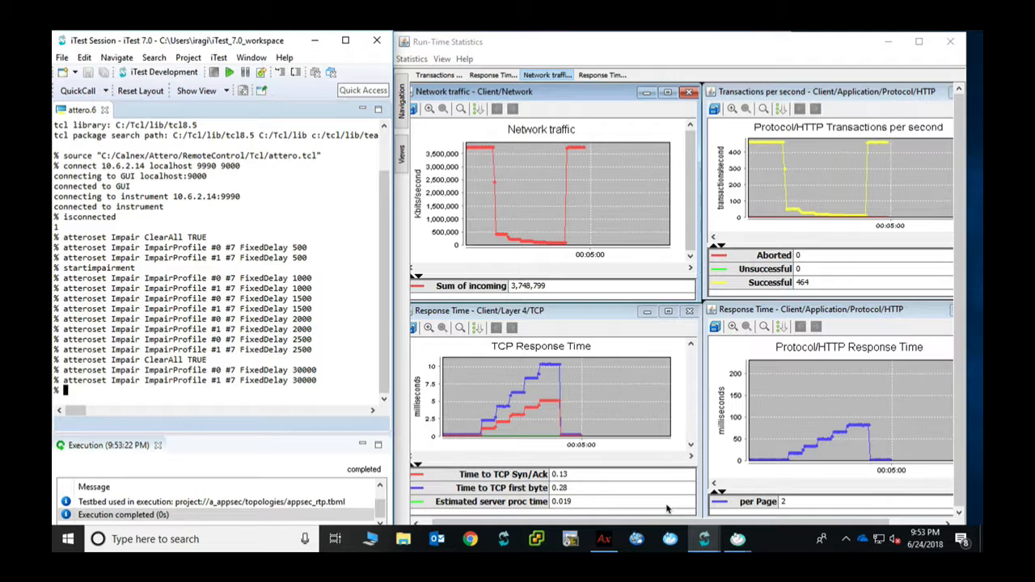
Start the 30000 delay impairment, then clear all impairments again
left_click(106, 92)
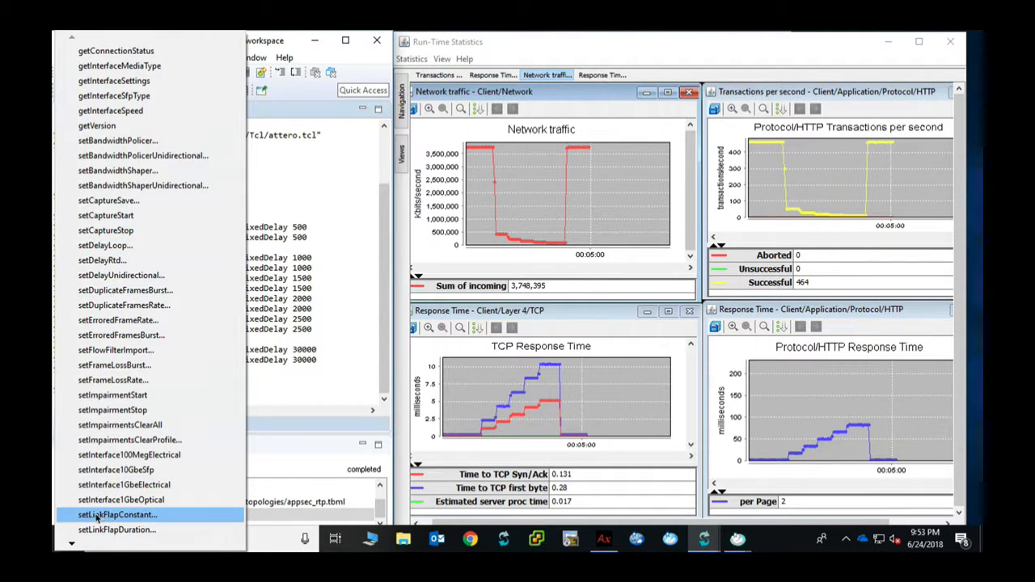
left_click(149, 382)
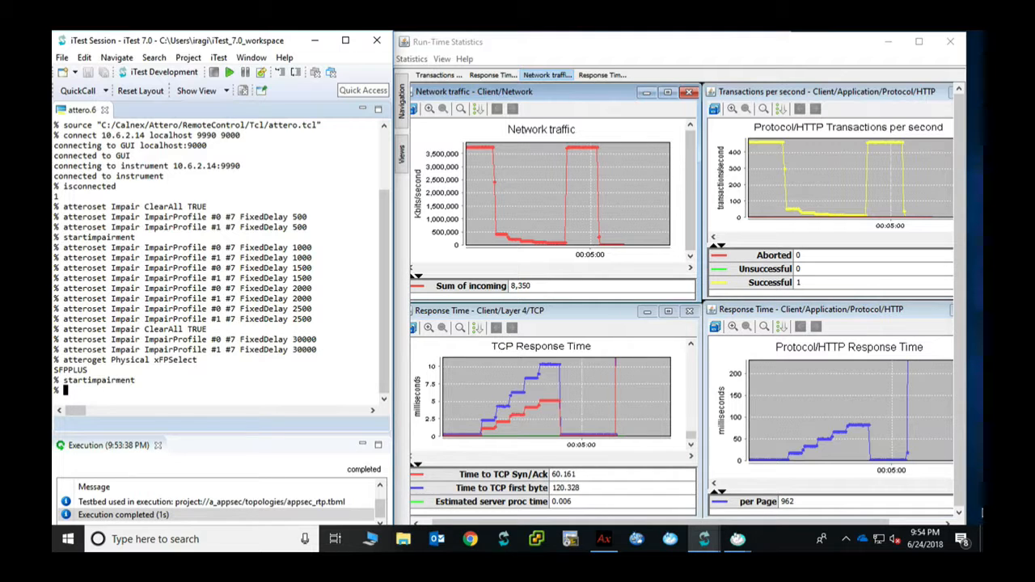
left_click(106, 92)
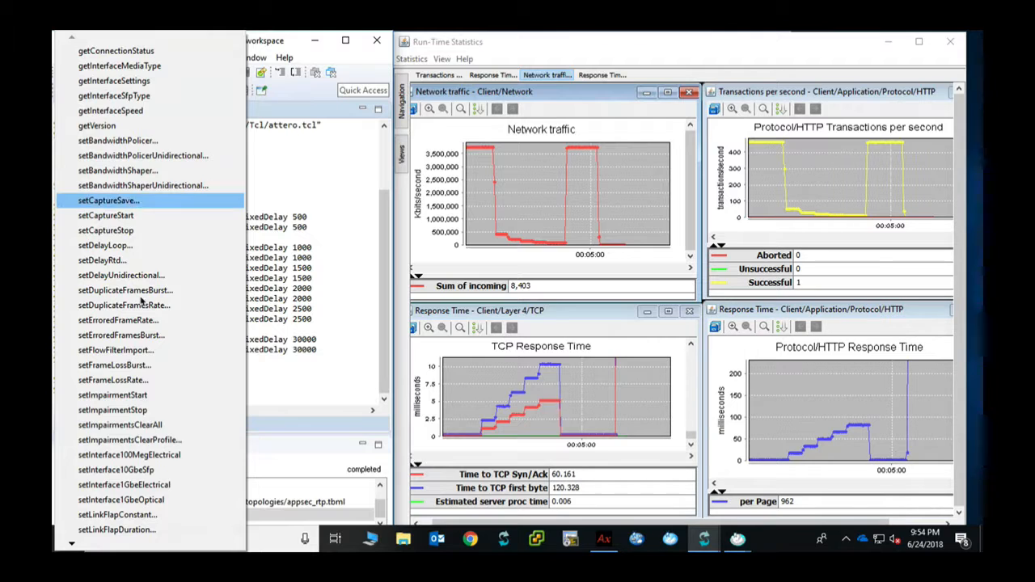
left_click(159, 426)
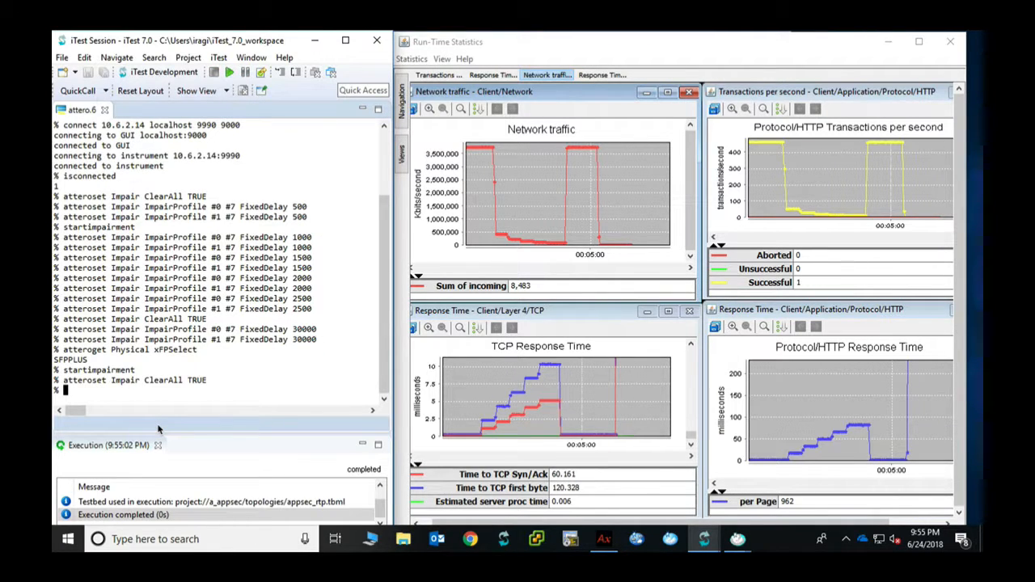
left_click(106, 91)
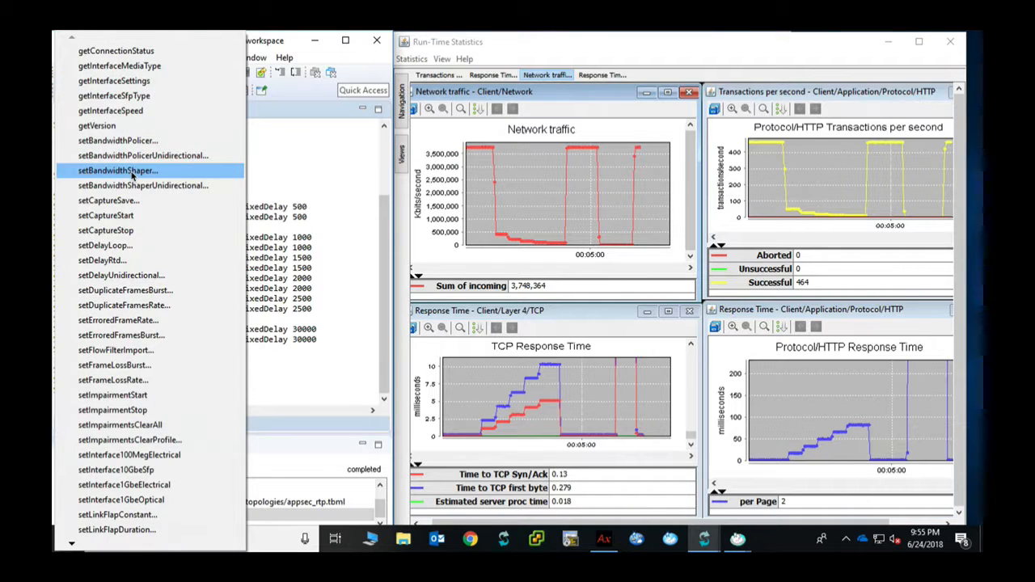
Run setBandwidthShaper with default 100000 committed rate, start it, then run setImpairmentsClearAll
left_click(131, 172)
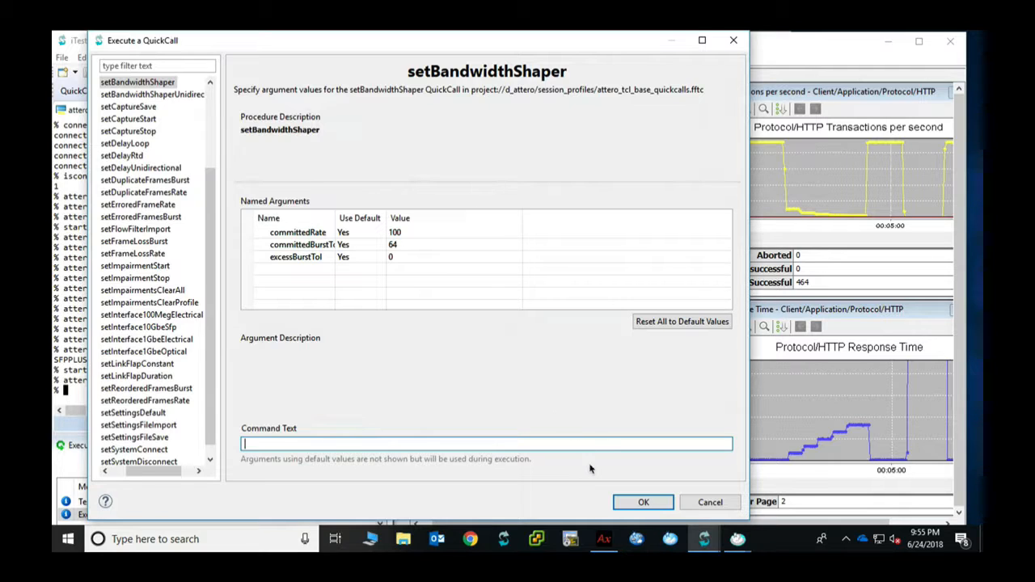
left_click(626, 506)
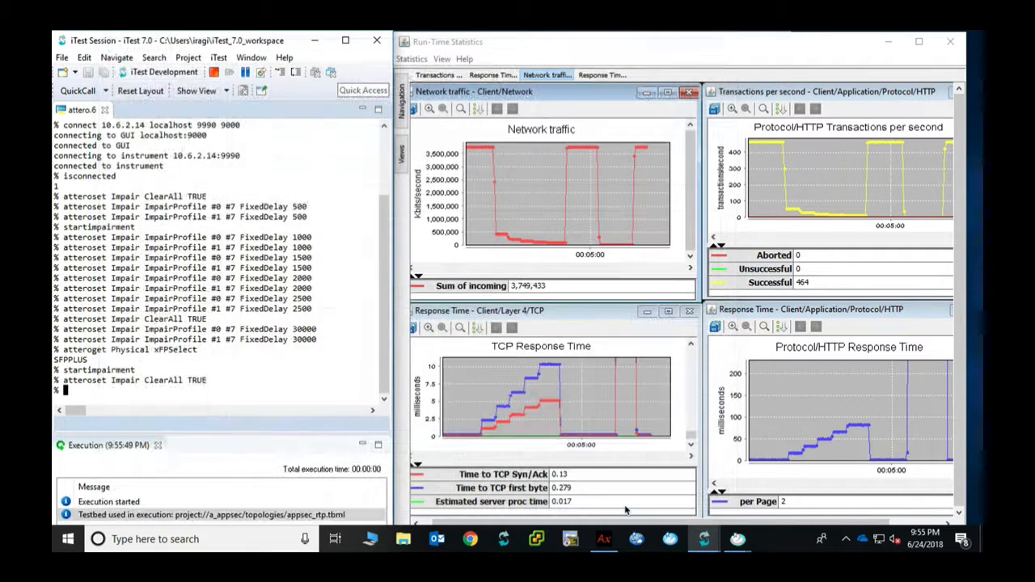
left_click(105, 91)
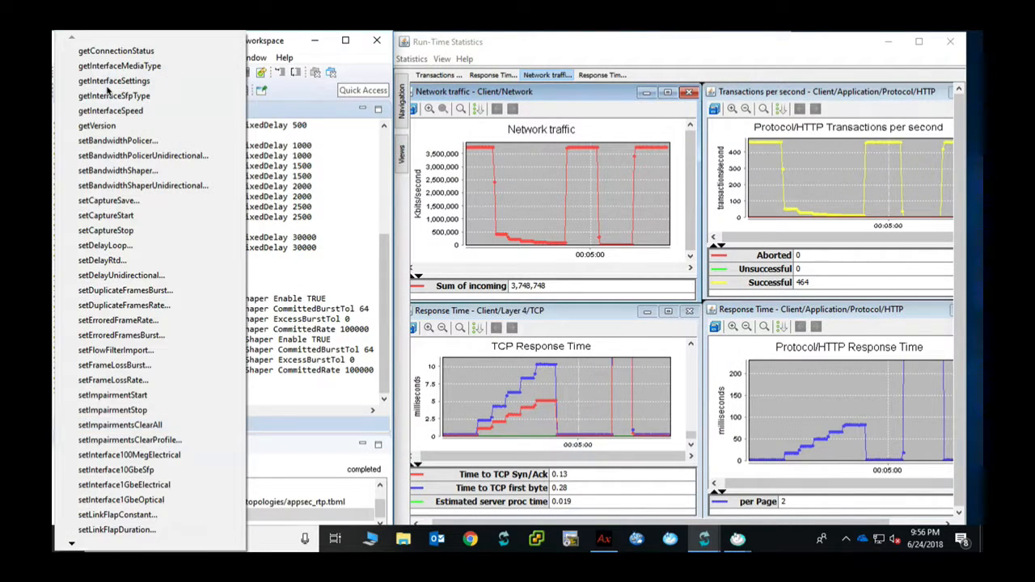
left_click(155, 396)
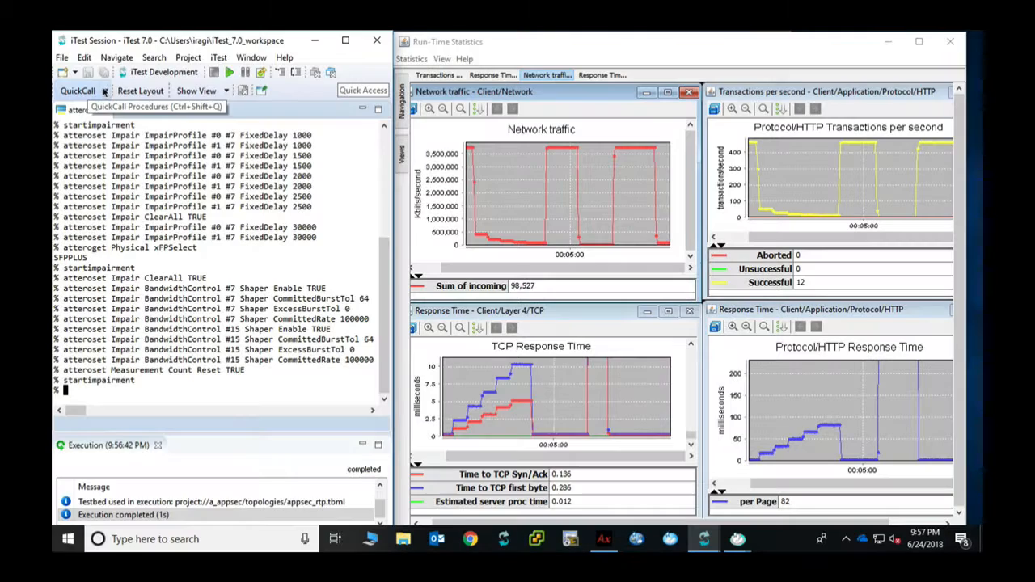
left_click(105, 93)
left_click(148, 426)
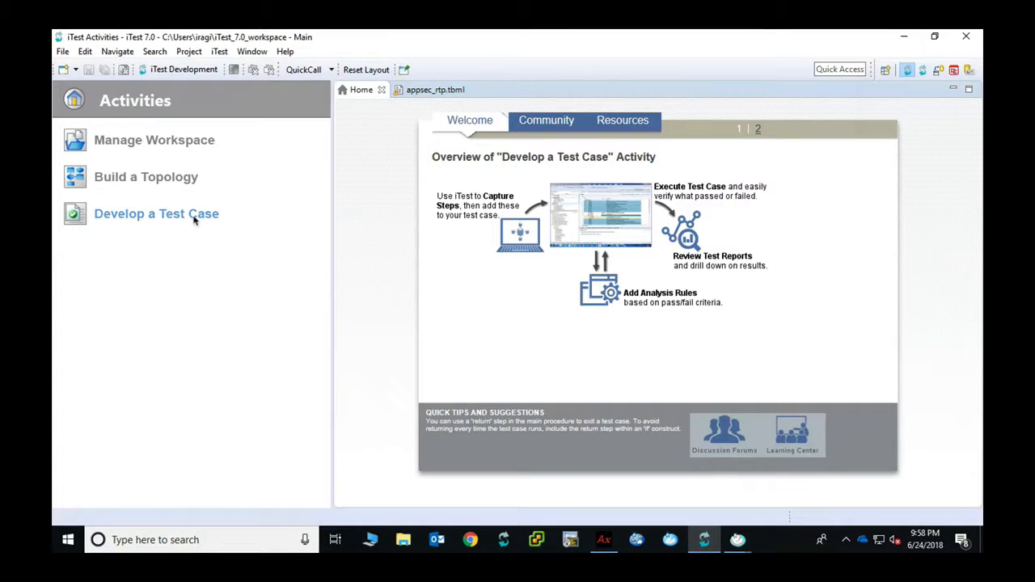
Create a new test case file named attero_delay_loop
left_click(194, 217)
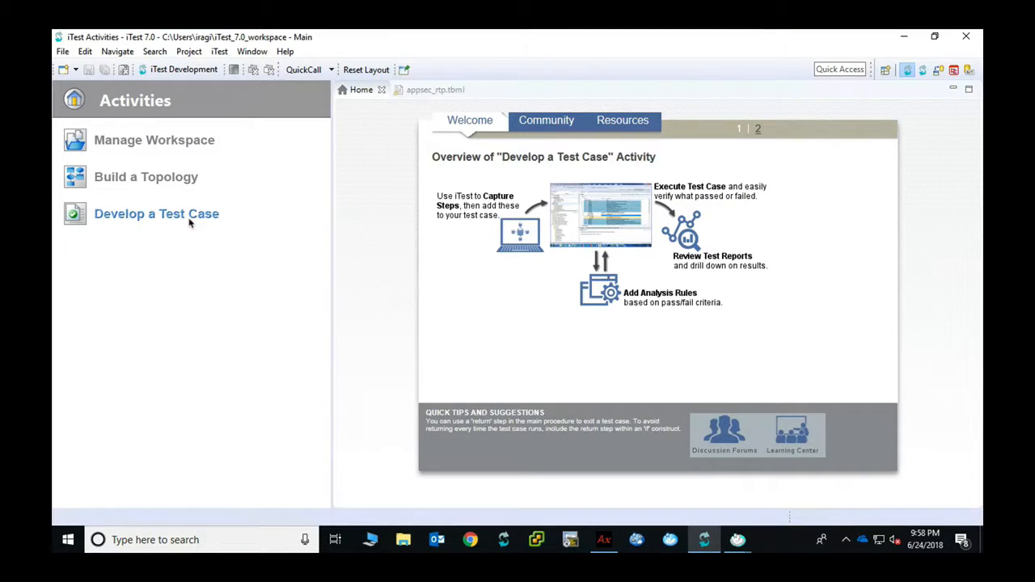
left_click(319, 89)
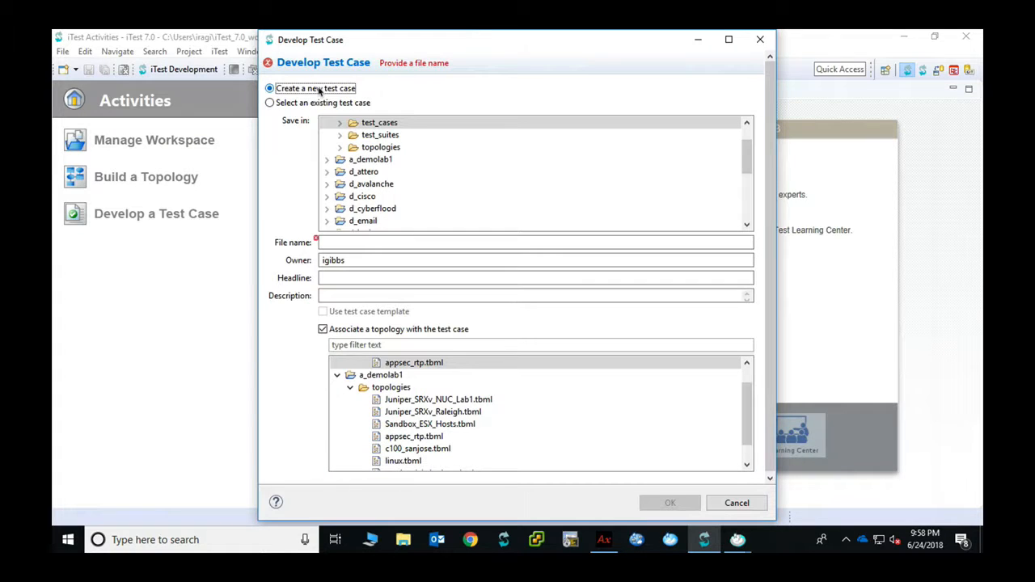
left_click(362, 243)
type("attero_delay")
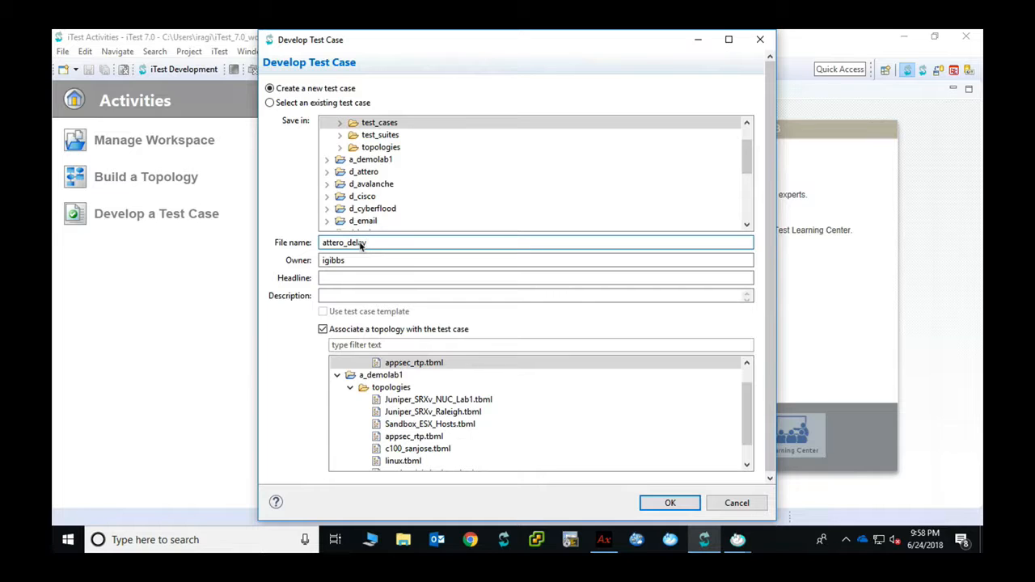
type("_loop")
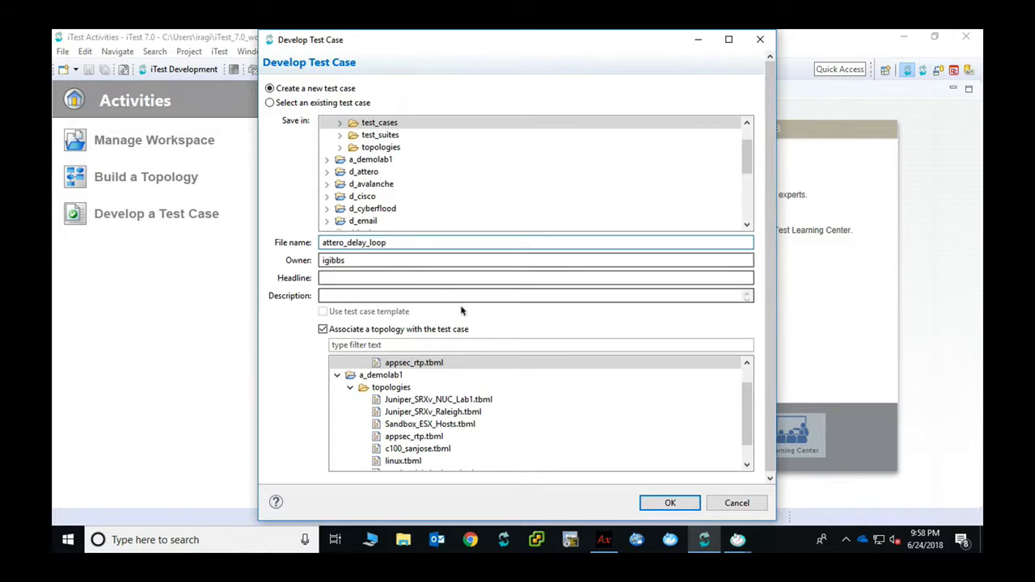
left_click(669, 503)
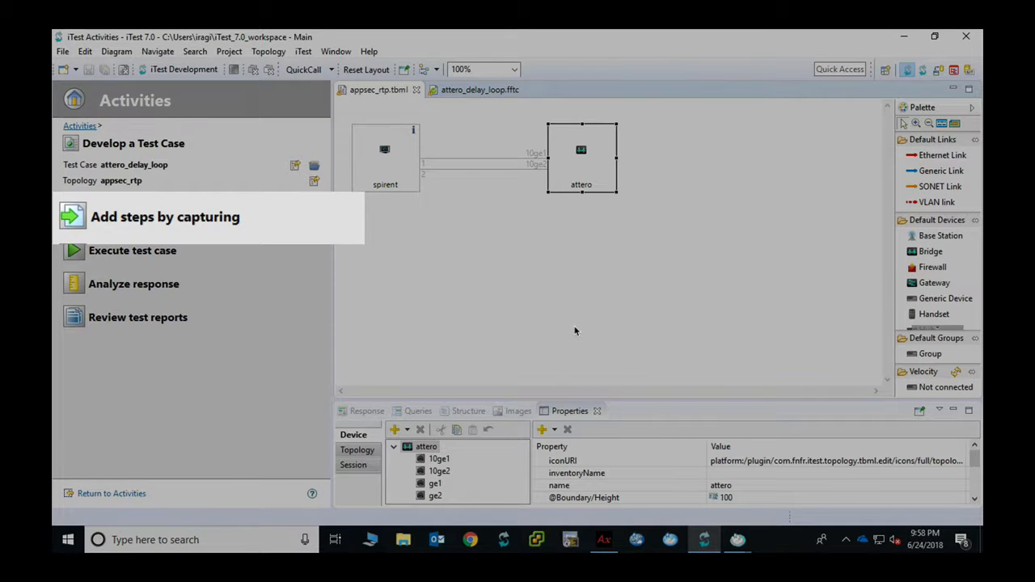
Insert an open step for session s1 on device attero#tclsh and enlarge the steps table
left_click(473, 91)
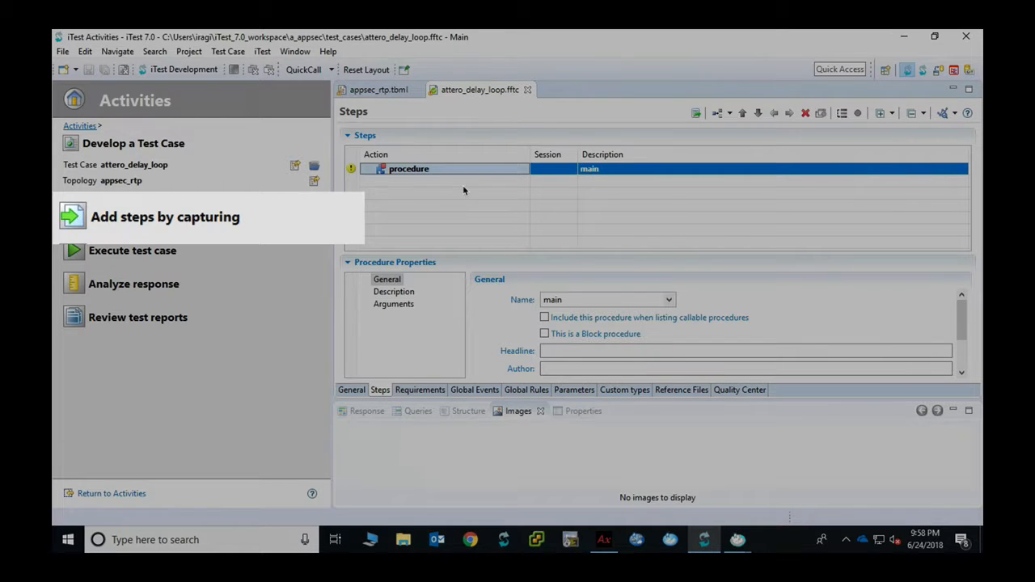
right_click(463, 176)
mouse_move(566, 182)
left_click(705, 214)
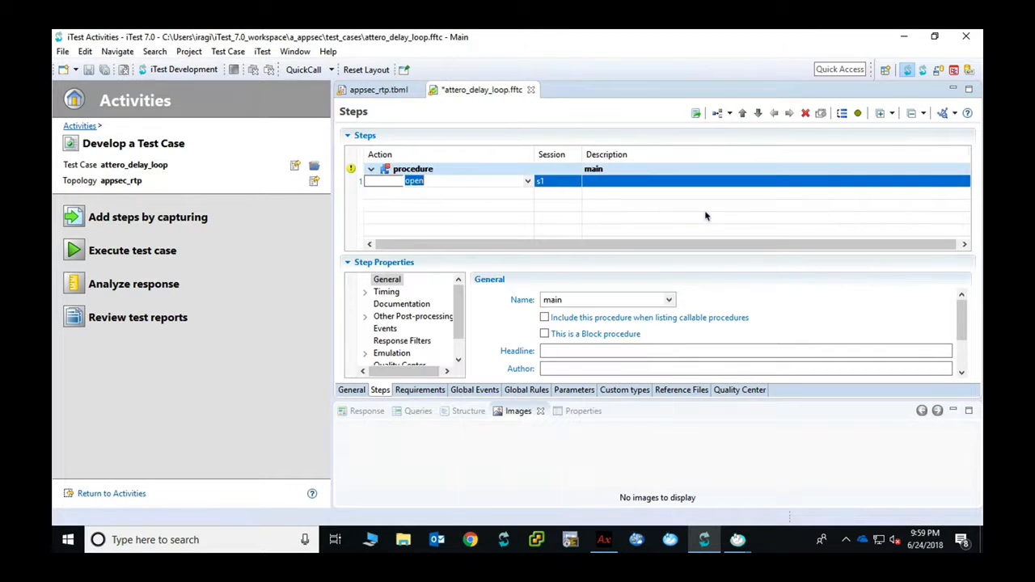
left_click(967, 183)
left_click(961, 182)
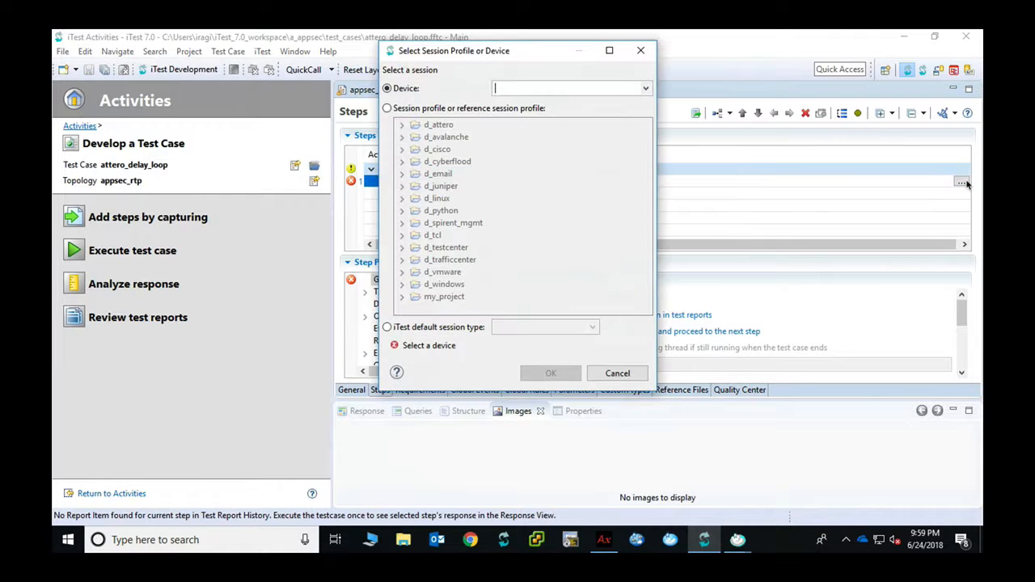
left_click(647, 89)
left_click(535, 134)
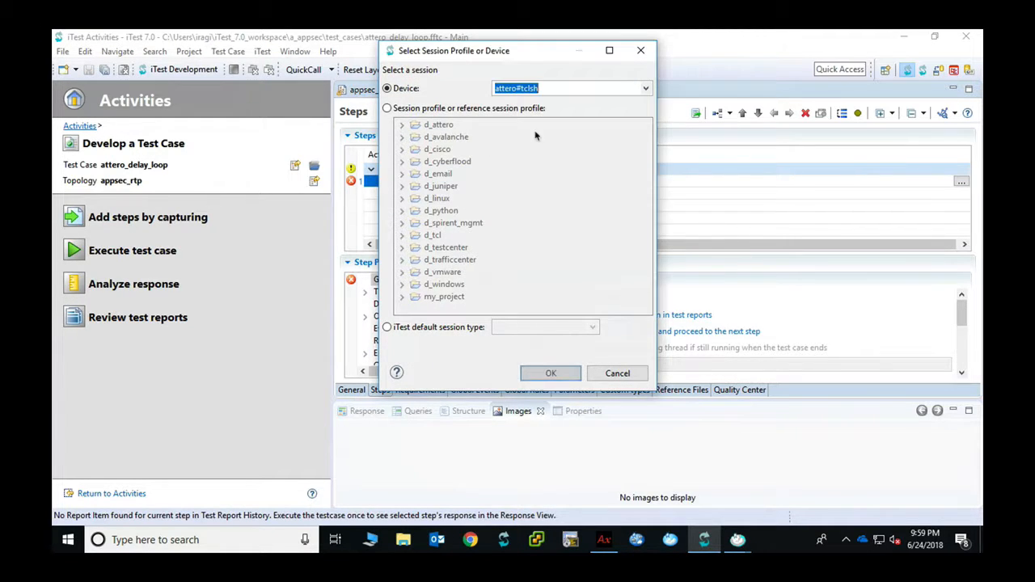
left_click(550, 372)
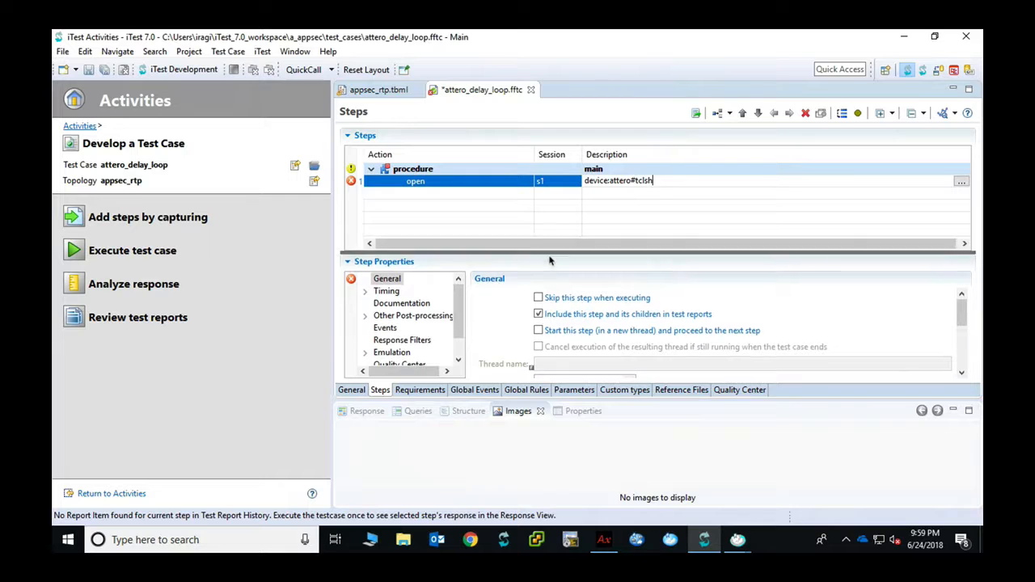
left_click_drag(549, 262, 485, 294)
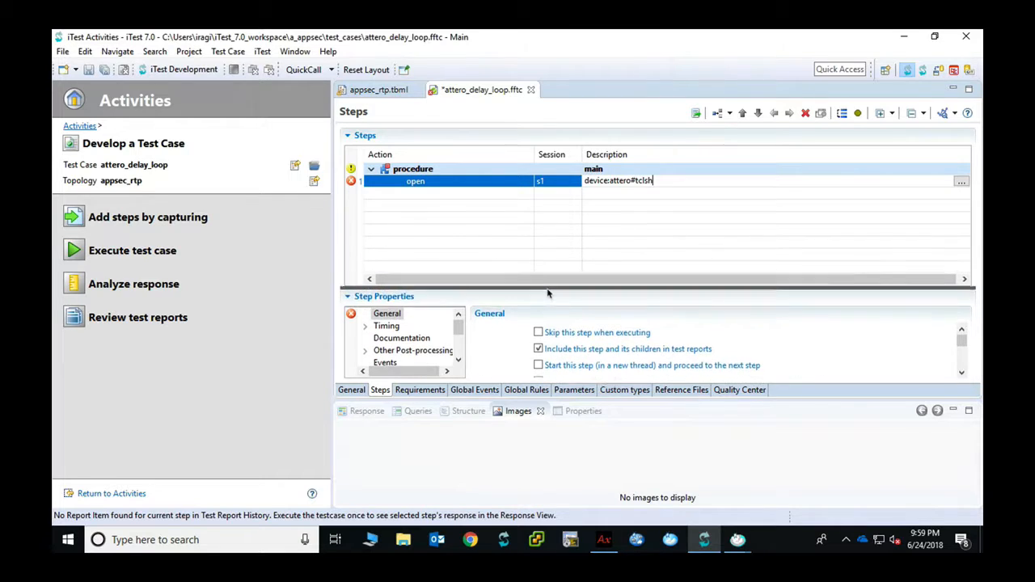
Insert a second step using the setSystemConnect command
right_click(484, 196)
mouse_move(659, 170)
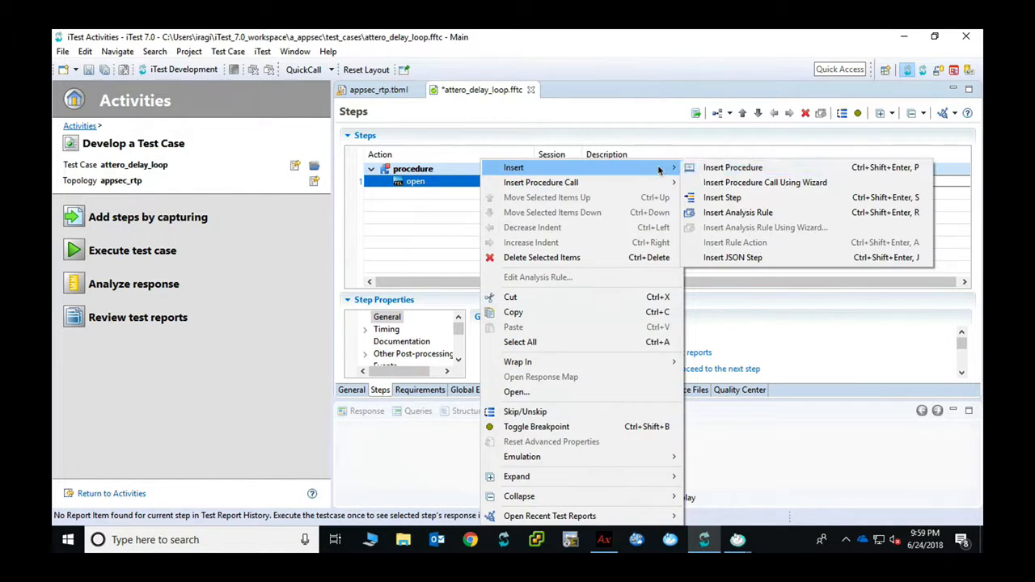
left_click(721, 198)
left_click(530, 197)
left_click(527, 194)
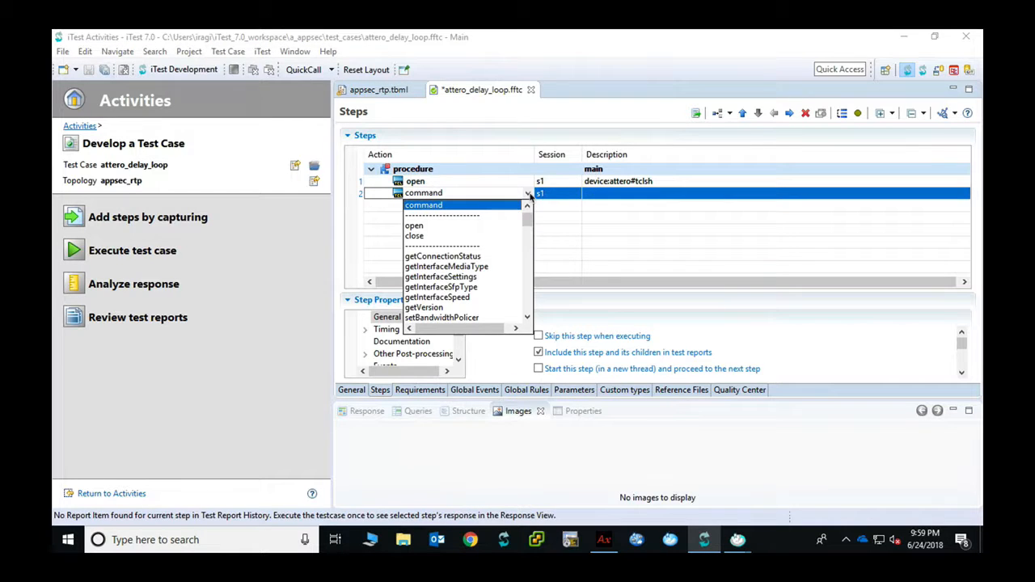
left_click_drag(527, 214, 528, 265)
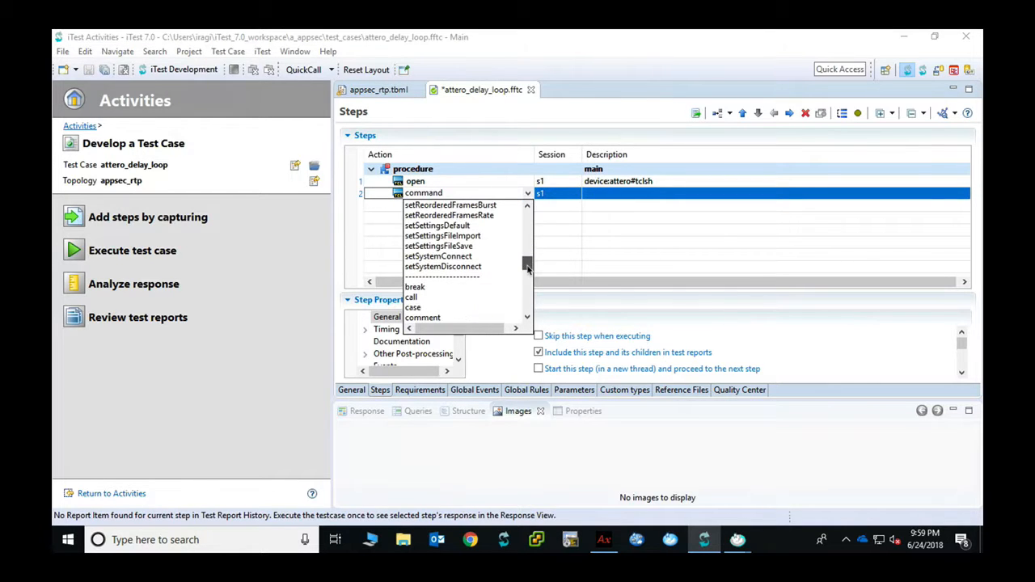
left_click(477, 257)
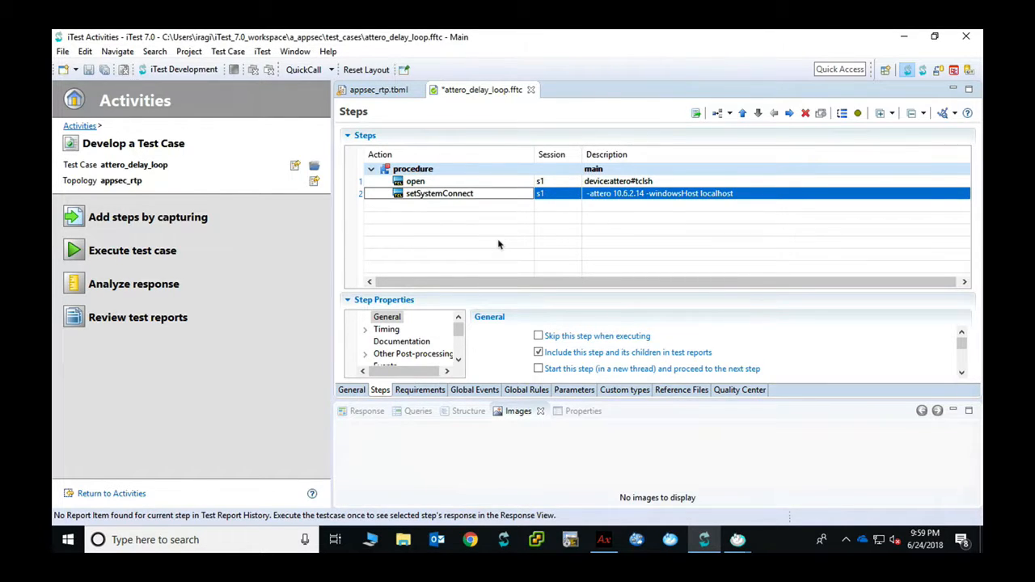
Add a setDelayLoop step and change its -endingDelay from 20 to 5
right_click(474, 205)
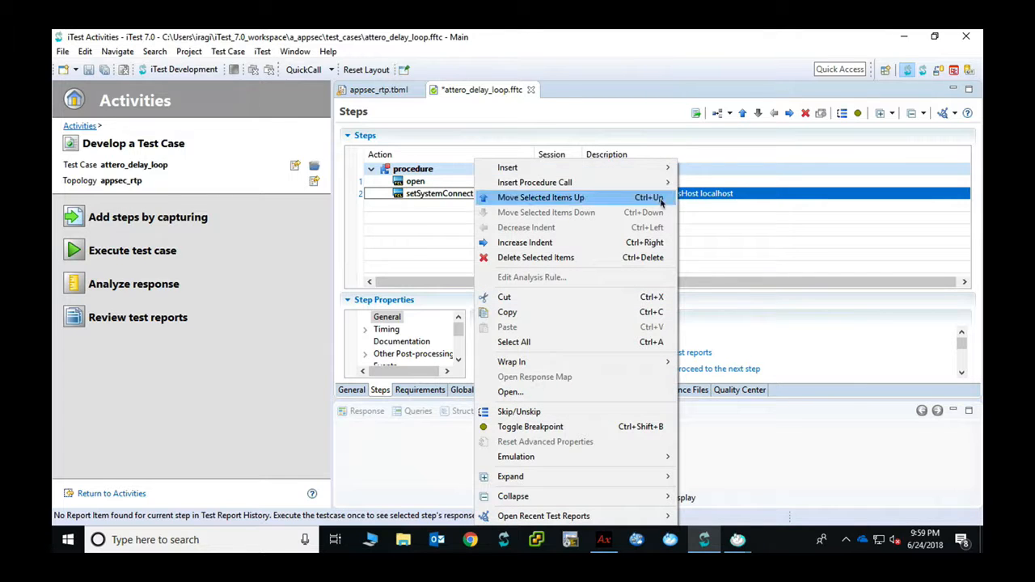
mouse_move(659, 168)
left_click(710, 198)
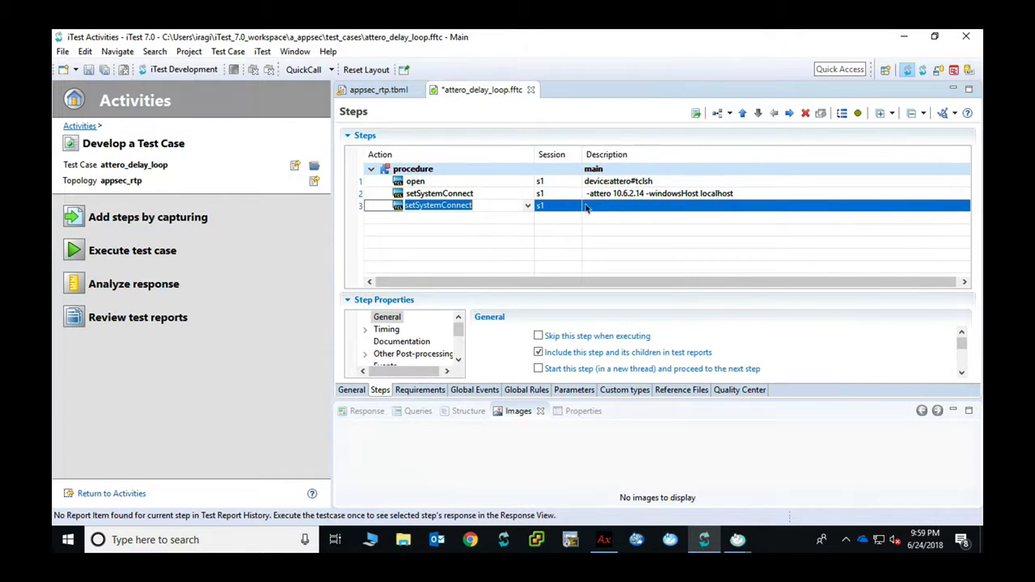
left_click(527, 206)
left_click_drag(527, 282, 529, 252)
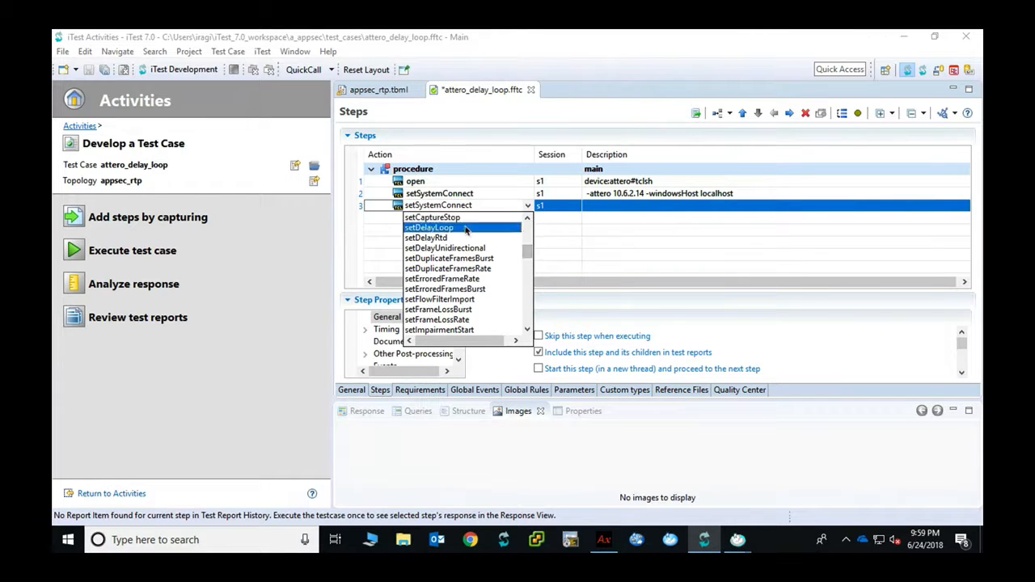
left_click(465, 229)
left_click(702, 207)
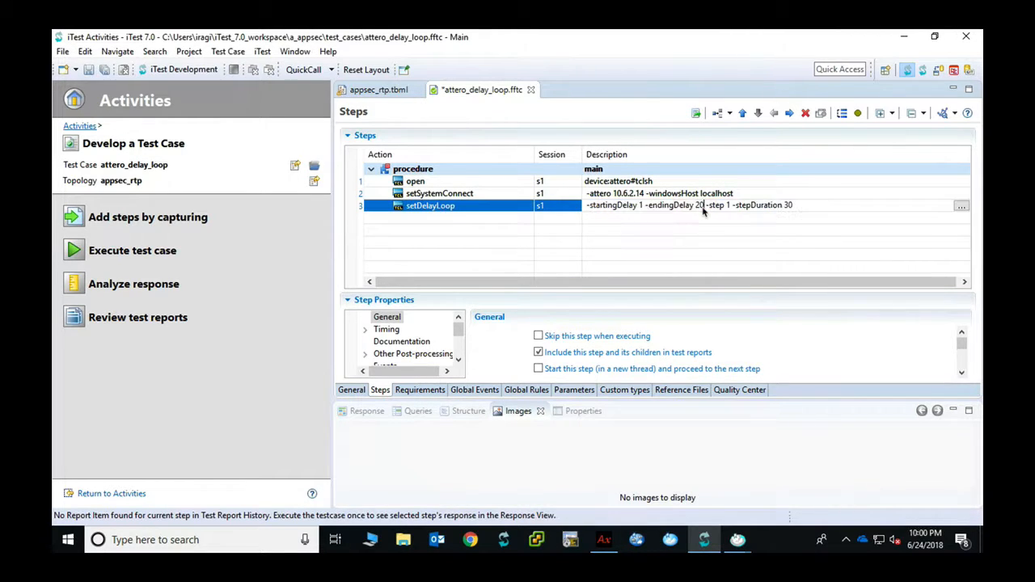
double_click(699, 206)
type("5")
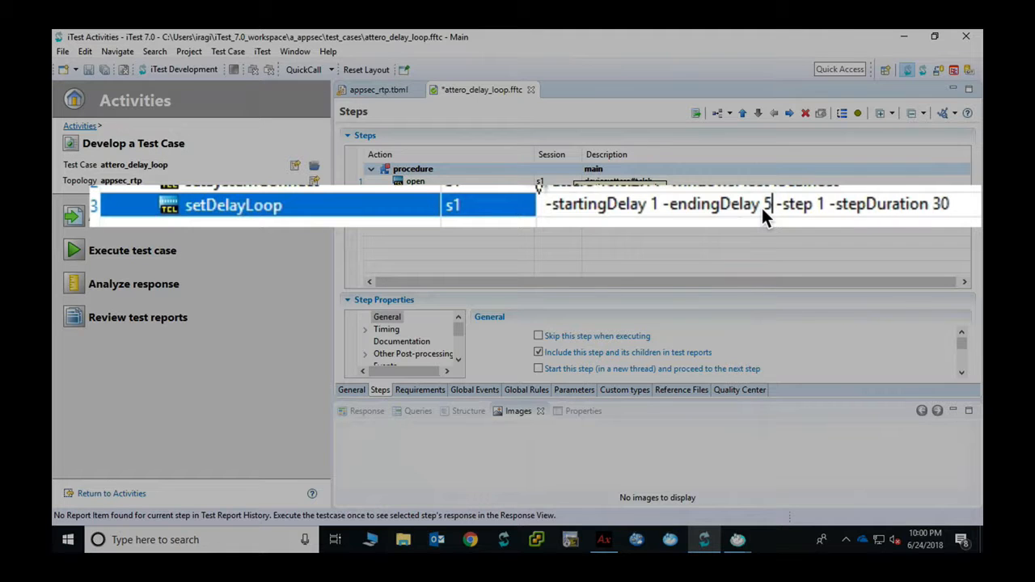
key("Return")
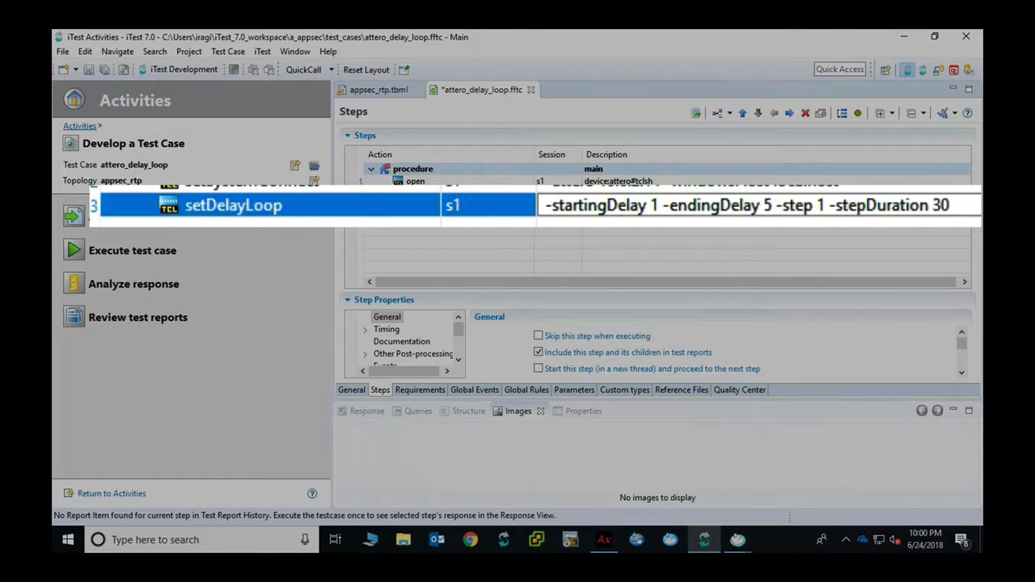
Insert step 4 with the setImpairmentsClearAll command
right_click(486, 233)
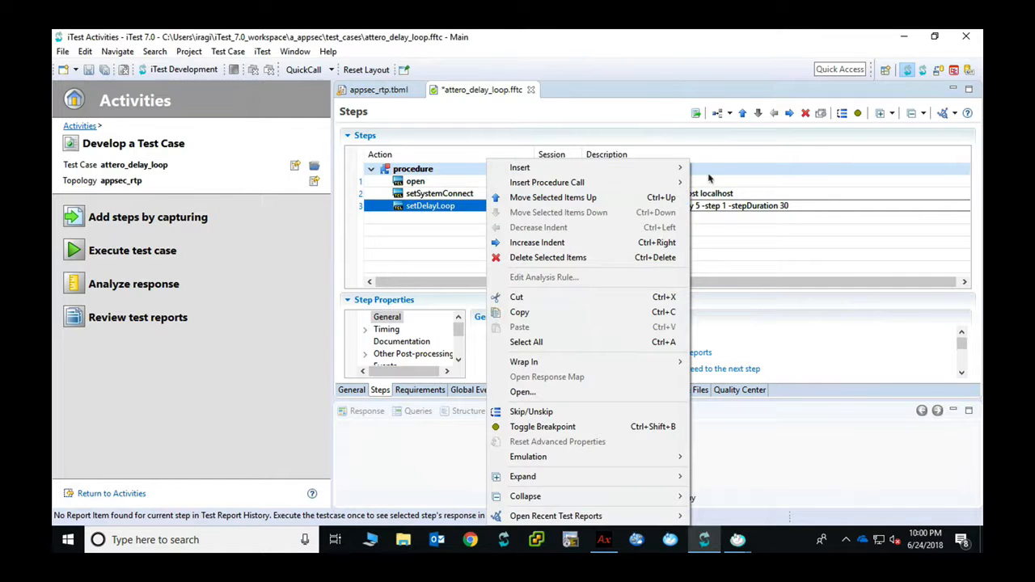
mouse_move(682, 169)
left_click(731, 198)
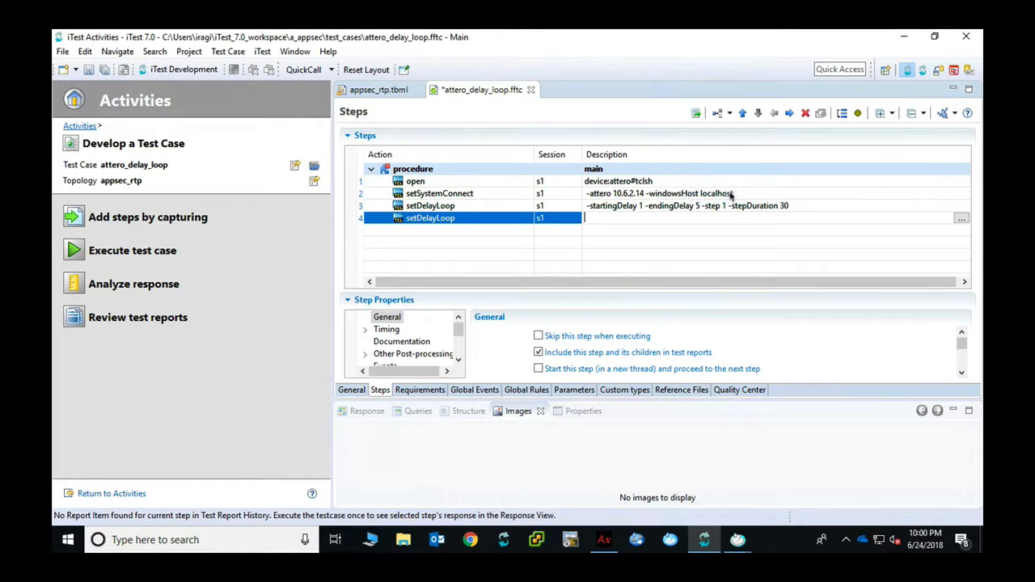
left_click(527, 219)
left_click_drag(527, 241, 527, 274)
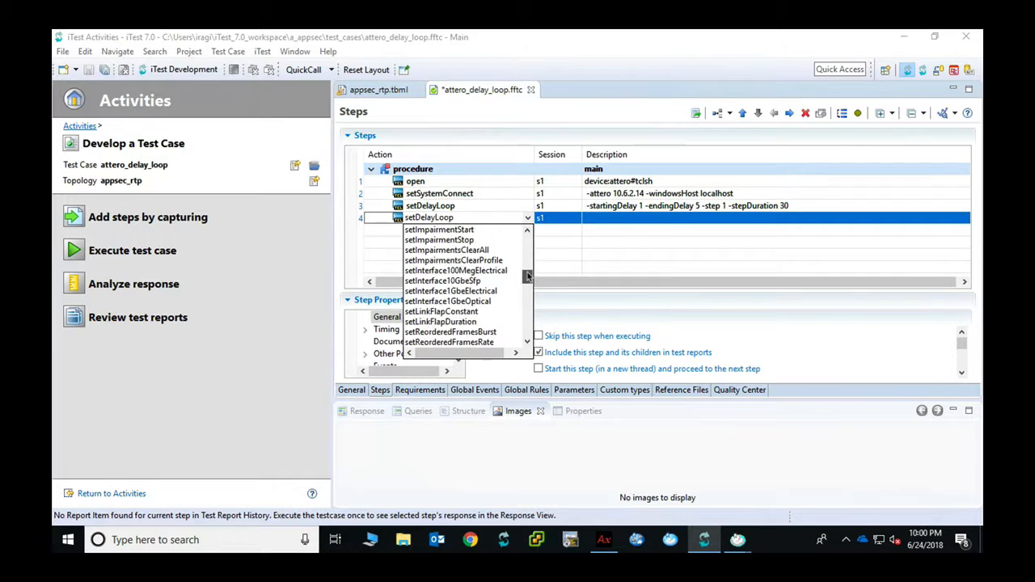
left_click(485, 250)
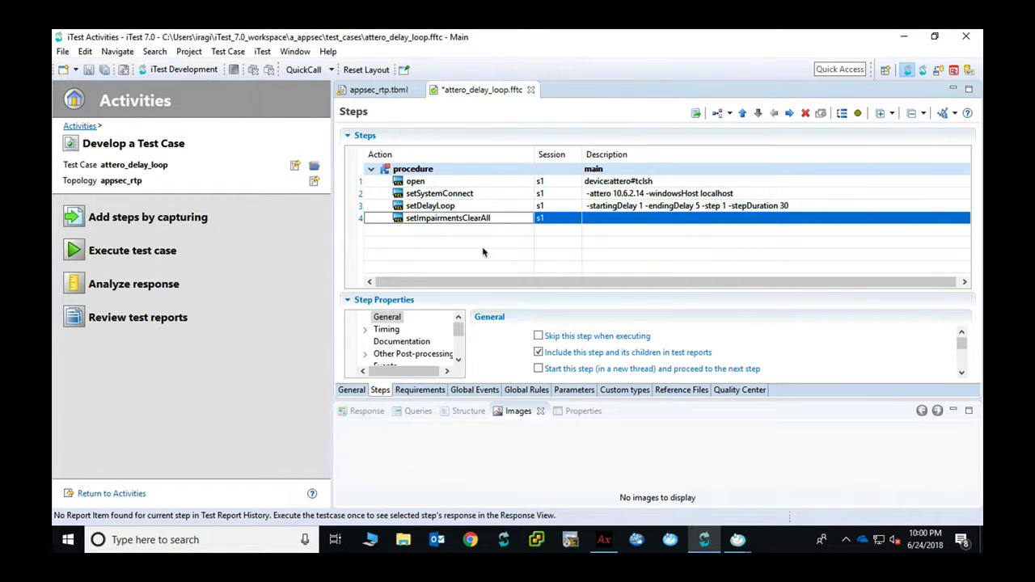
Insert step 5 with the setSystemDisconnect command
right_click(483, 218)
mouse_move(677, 172)
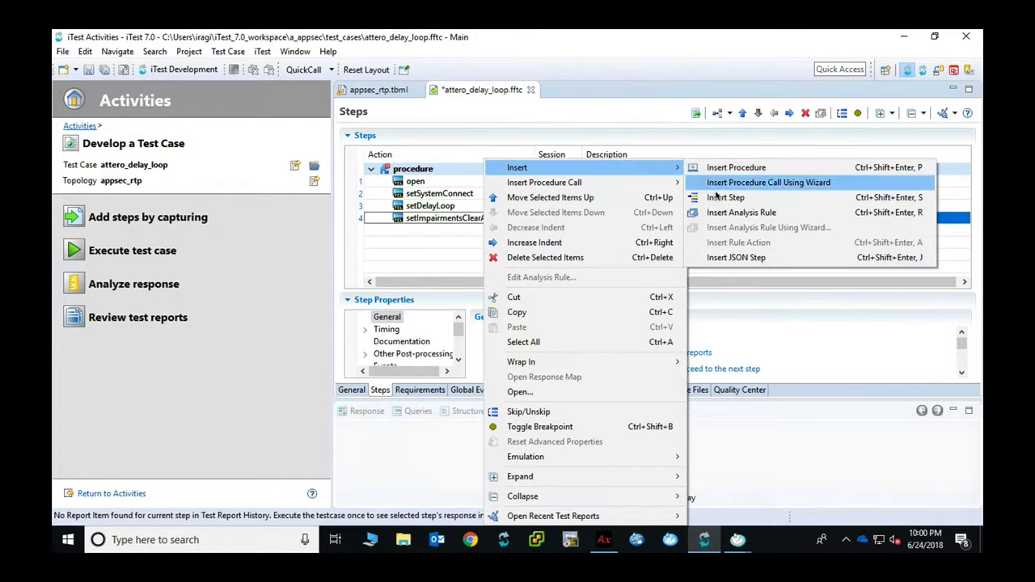
left_click(715, 199)
left_click(528, 231)
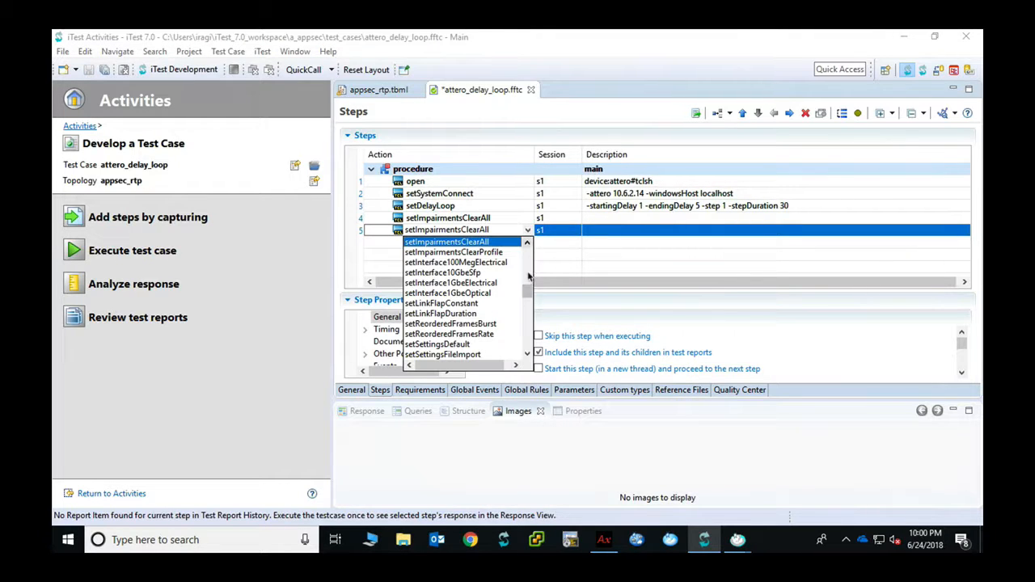
left_click_drag(527, 289, 527, 298)
left_click(477, 325)
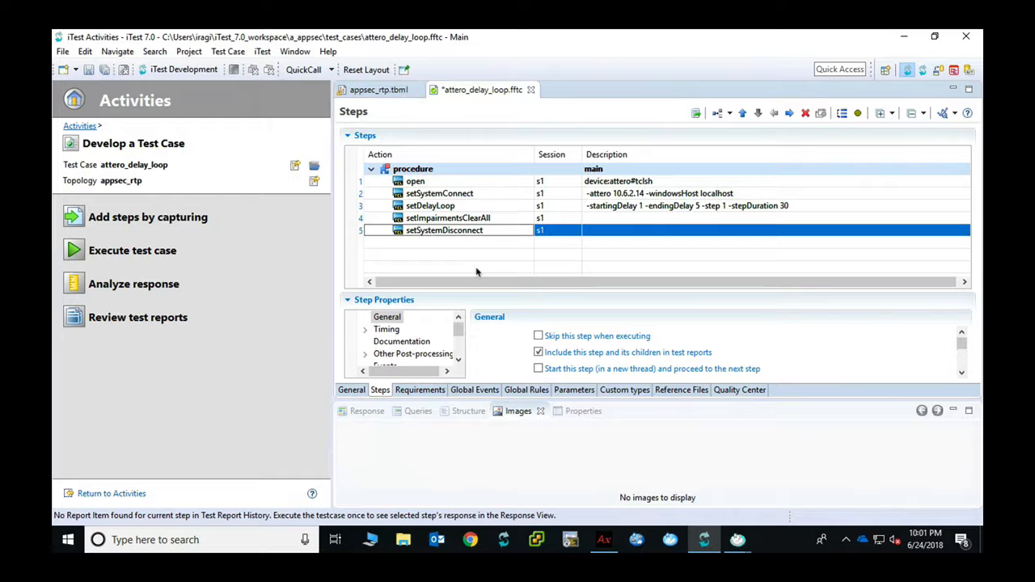
Save attero_delay_loop, check the Run-Time Statistics charts, then return to iTest
left_click(89, 71)
mouse_move(738, 540)
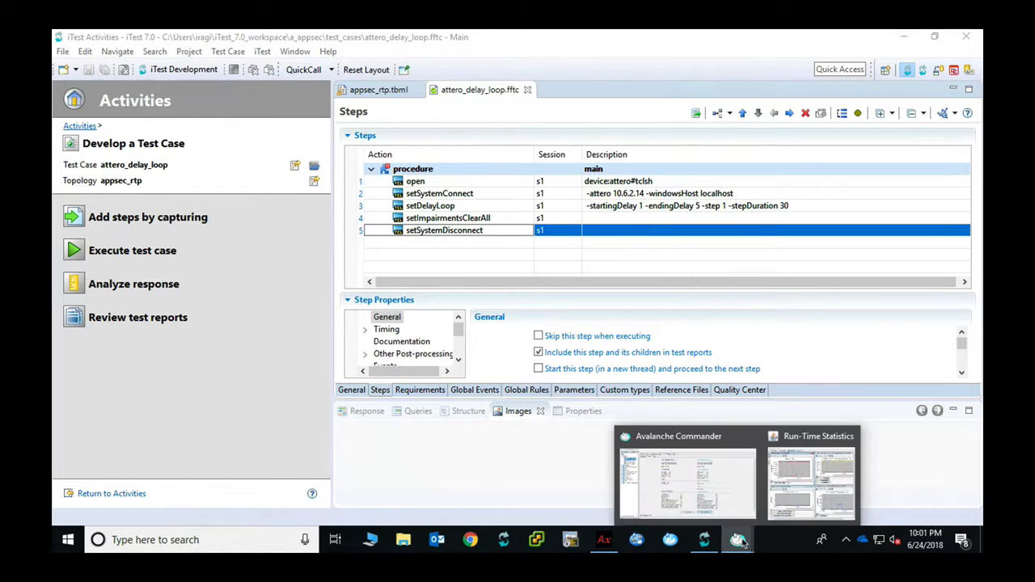
left_click(803, 482)
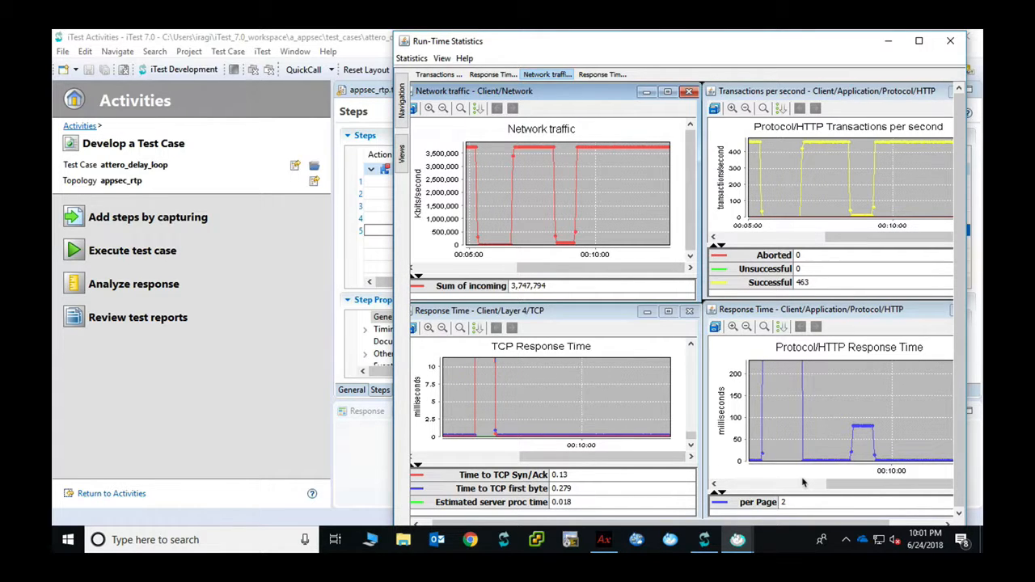
left_click(282, 271)
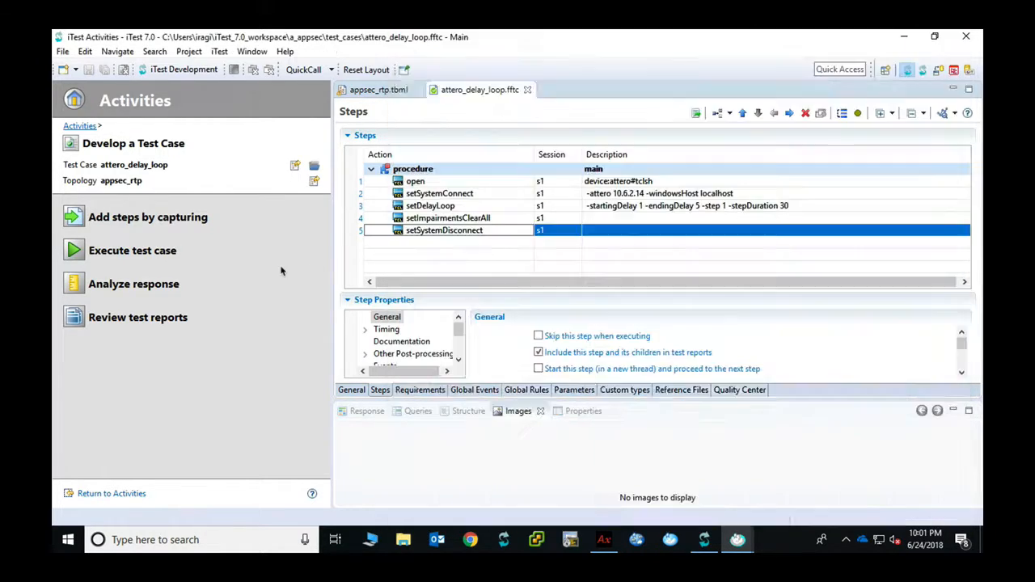
Switch to the Execute test case view and run attero_delay_loop
left_click(170, 250)
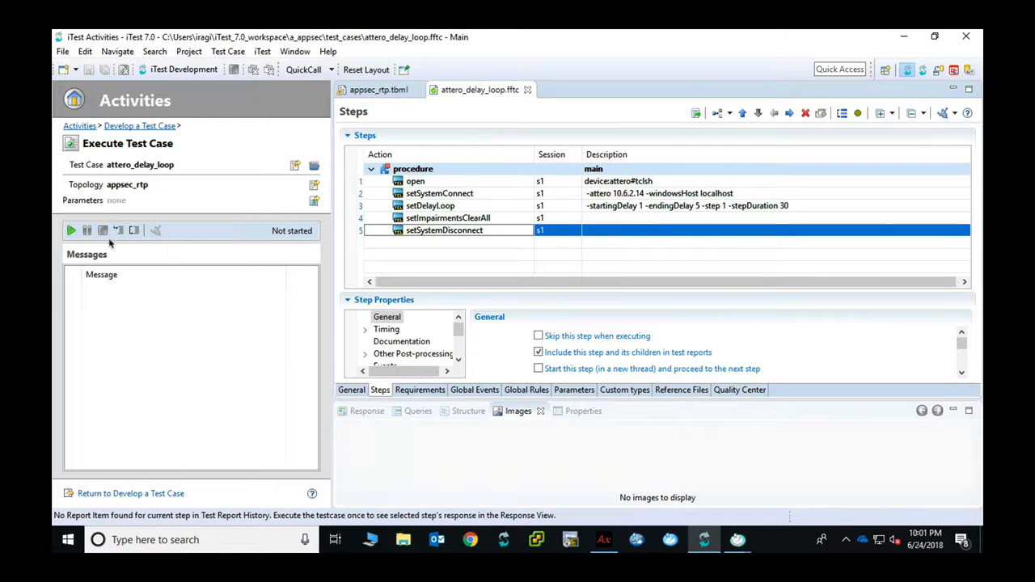
left_click(71, 230)
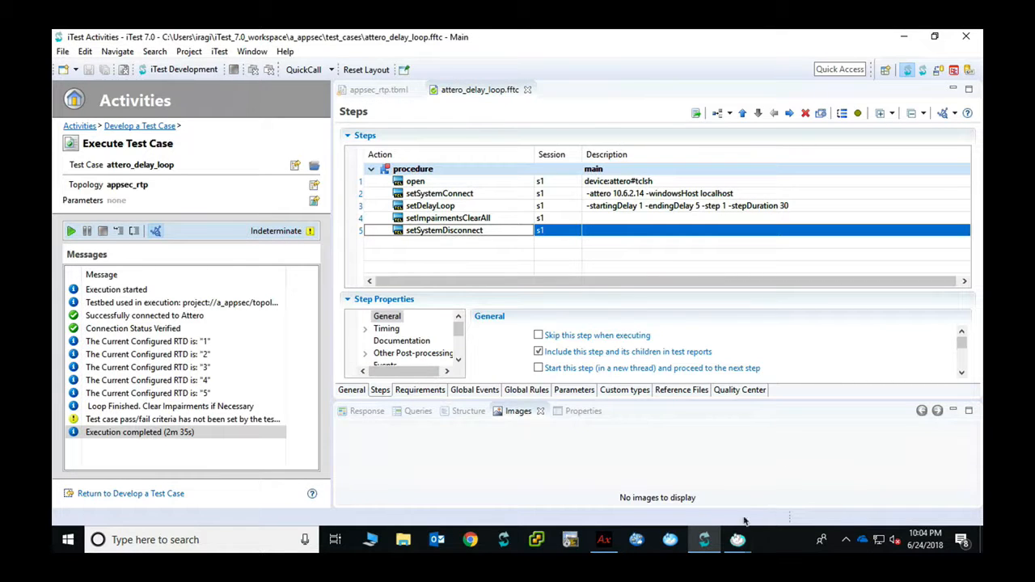
Bring the Avalanche Run-Time Statistics window forward and maximize it
left_click(738, 540)
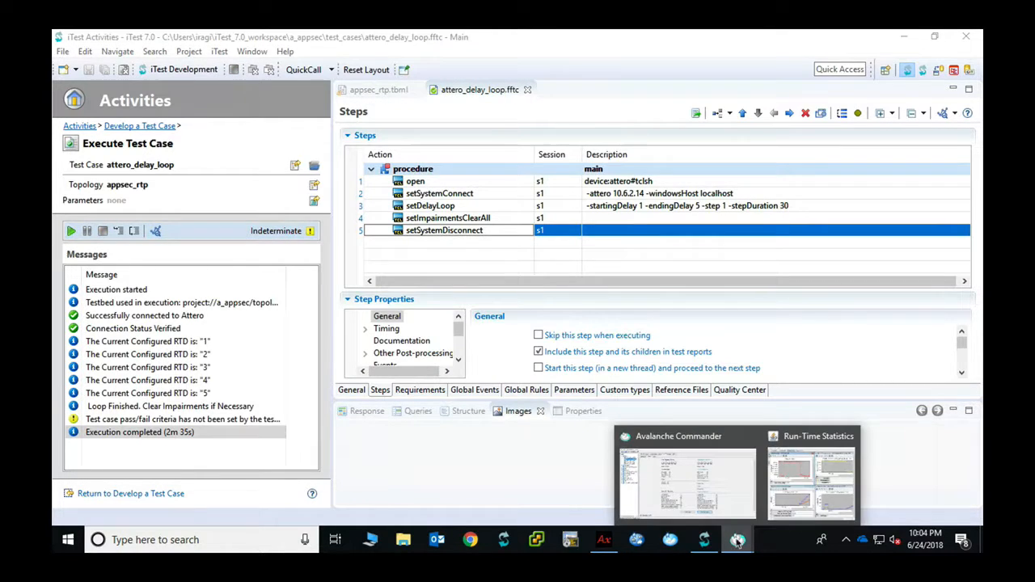
left_click(780, 499)
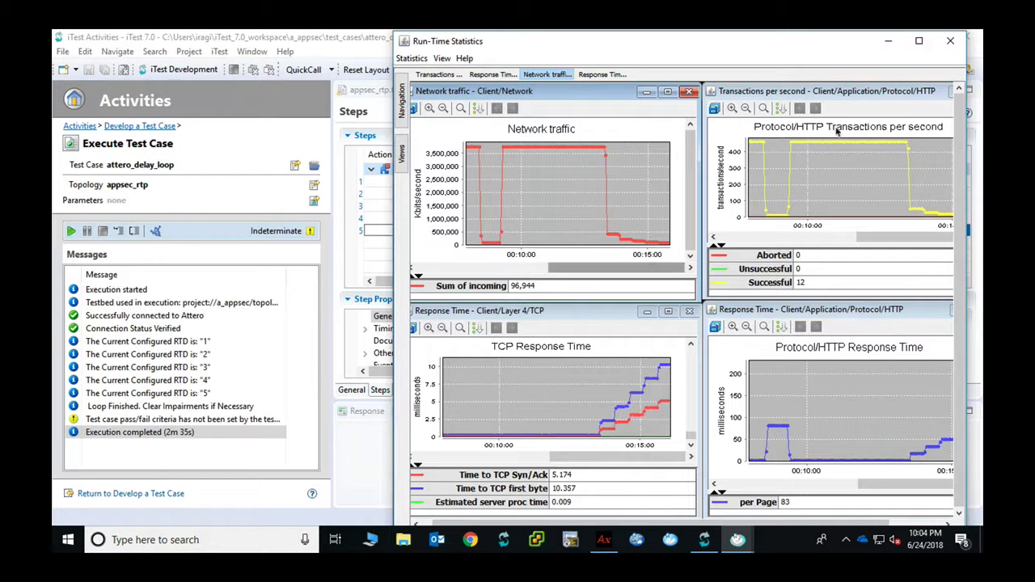
left_click(920, 41)
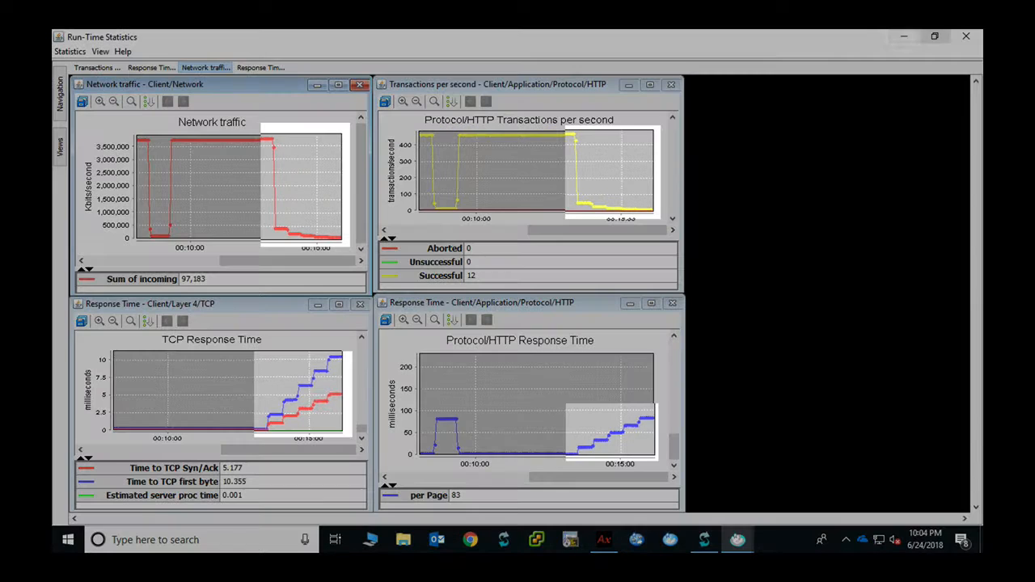